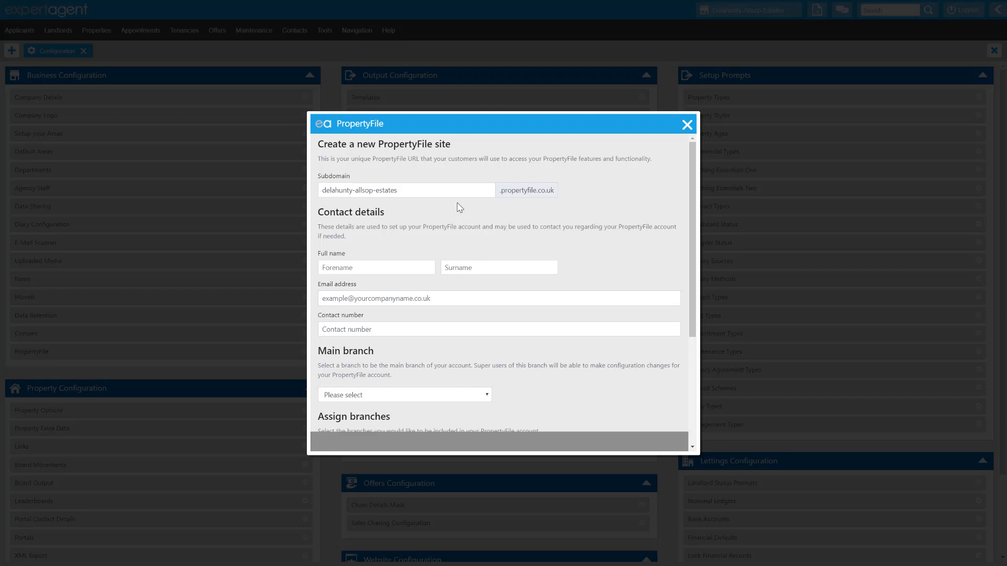
Step: Fill in the contact's forename, surname, email address and contact number for the new PropertyFile site
scroll(459, 208, down, 1)
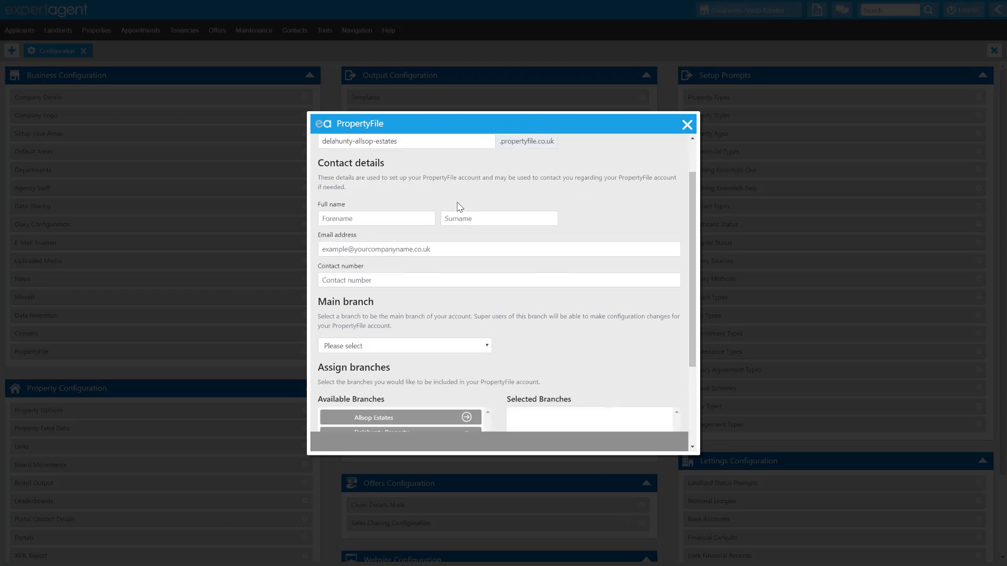
click(406, 224)
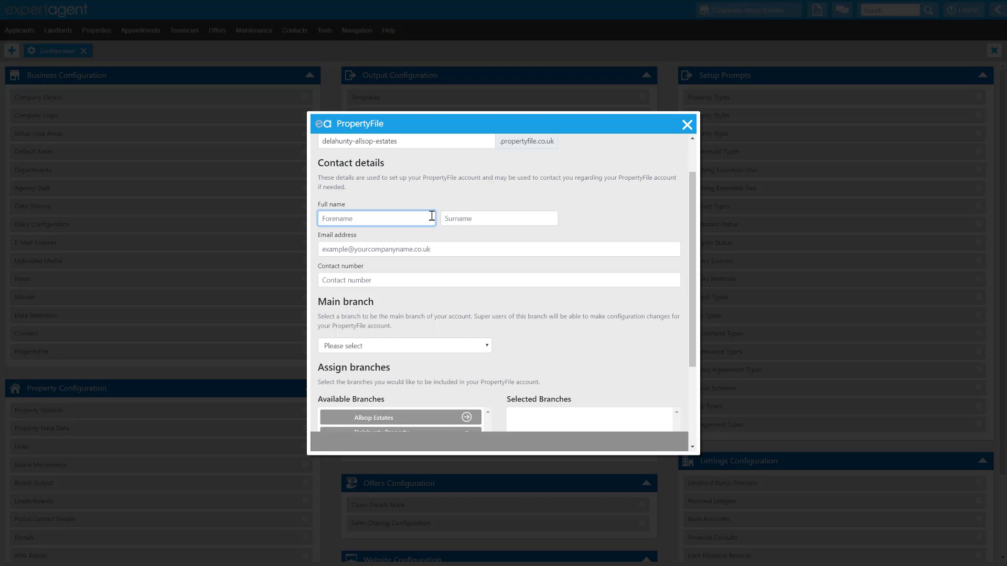
key(Tab)
key(Tab)
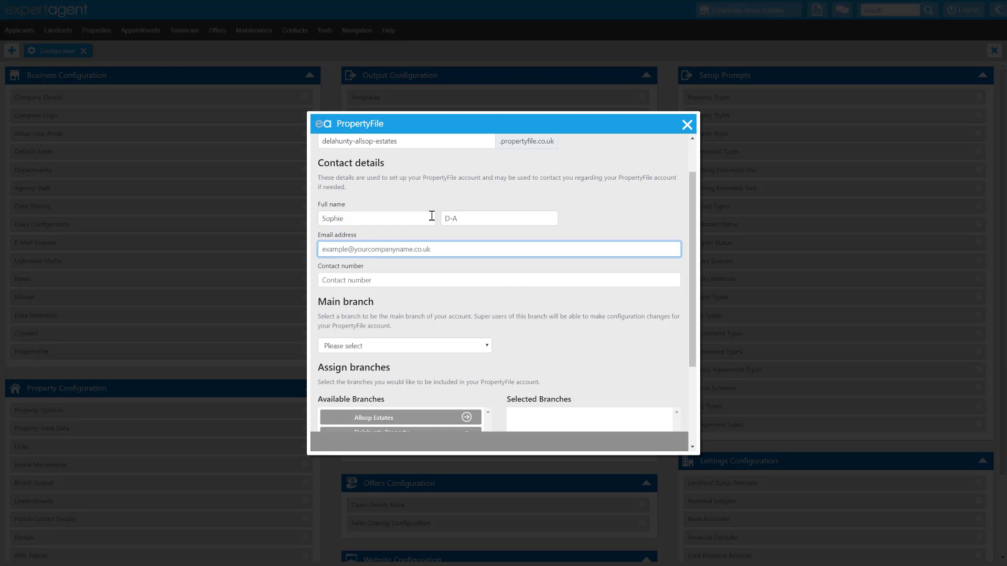
key(Tab)
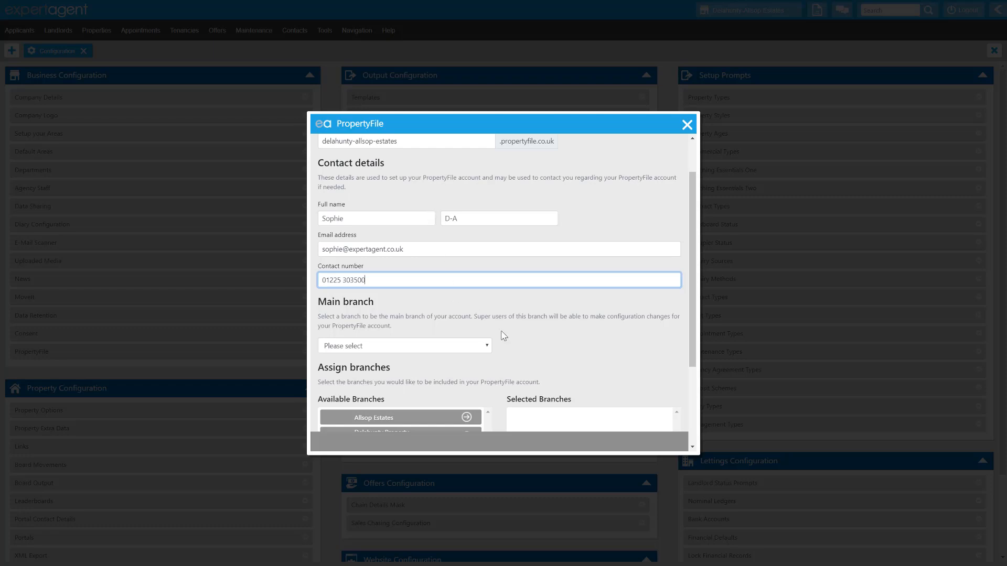
Step: Set Delahunty-Allsop Estates as the main branch of the PropertyFile account
scroll(543, 306, down, 2)
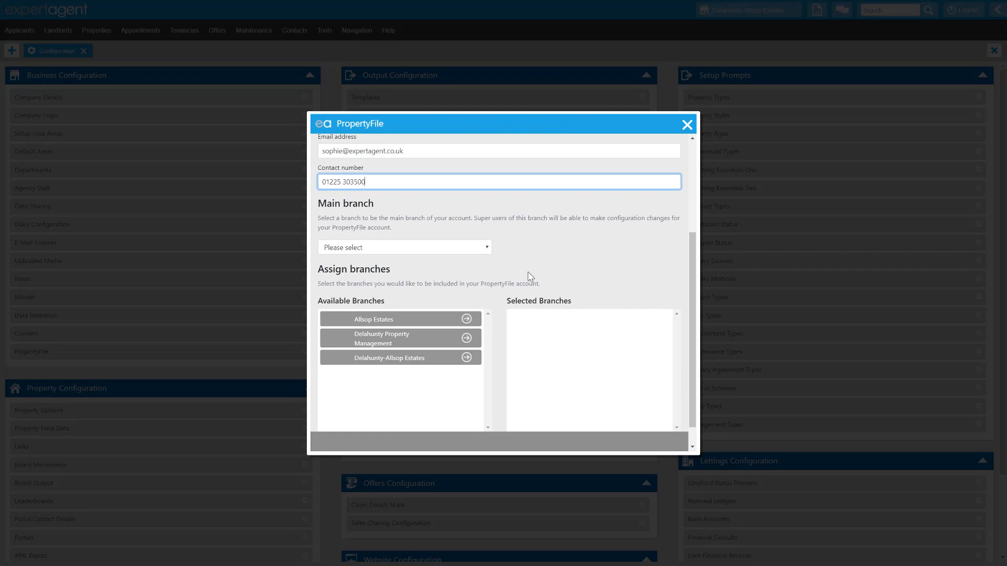
click(487, 248)
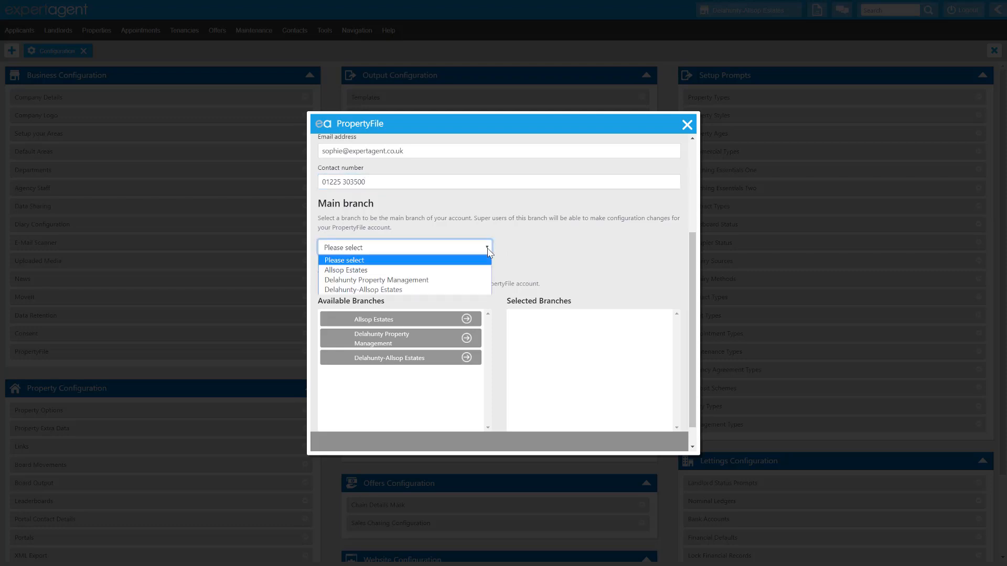
click(443, 291)
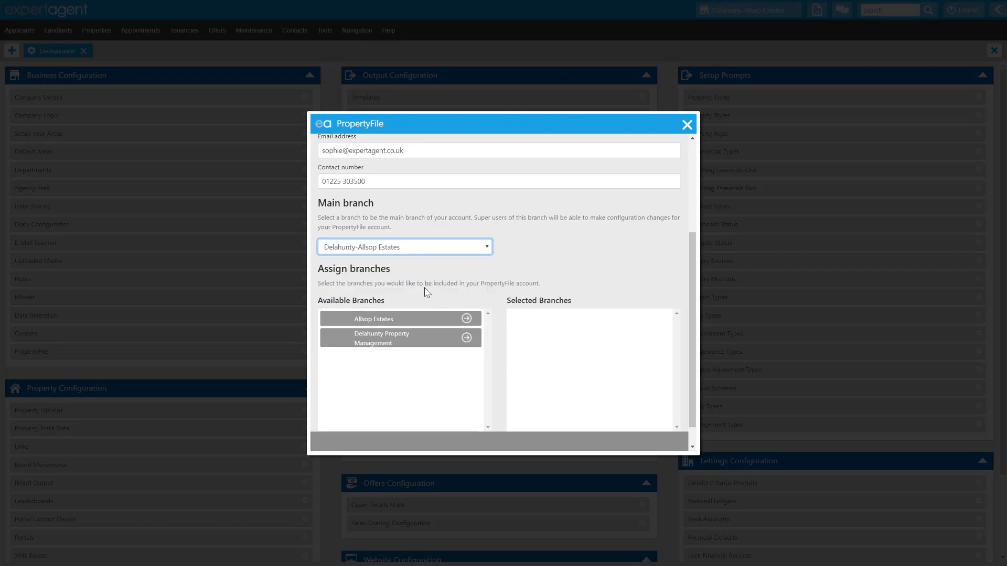
Step: Assign the Allsop Estates and Delahunty Property Management branches to the PropertyFile account, in that order
scroll(428, 280, down, 1)
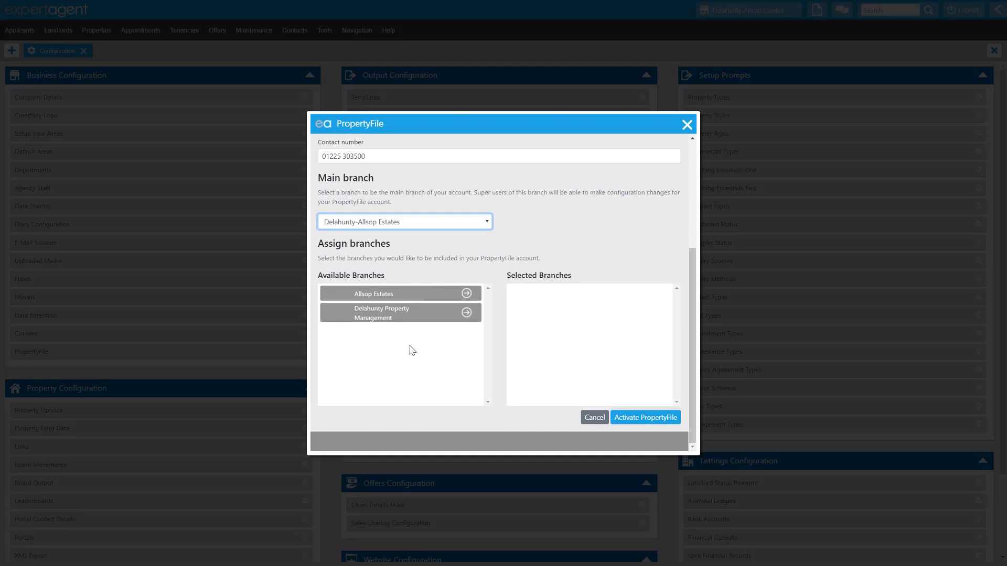
drag(400, 314, 576, 310)
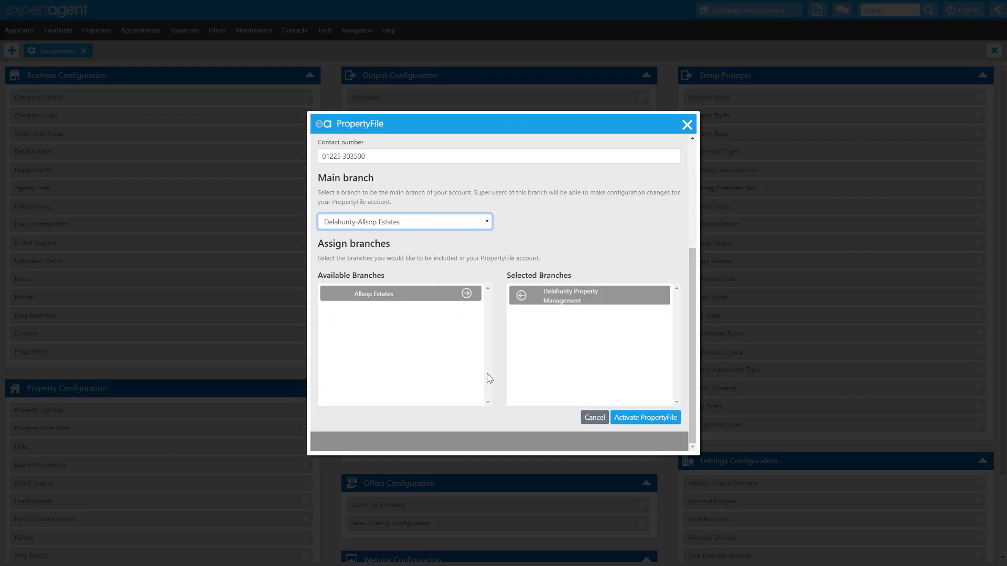
drag(355, 293, 556, 333)
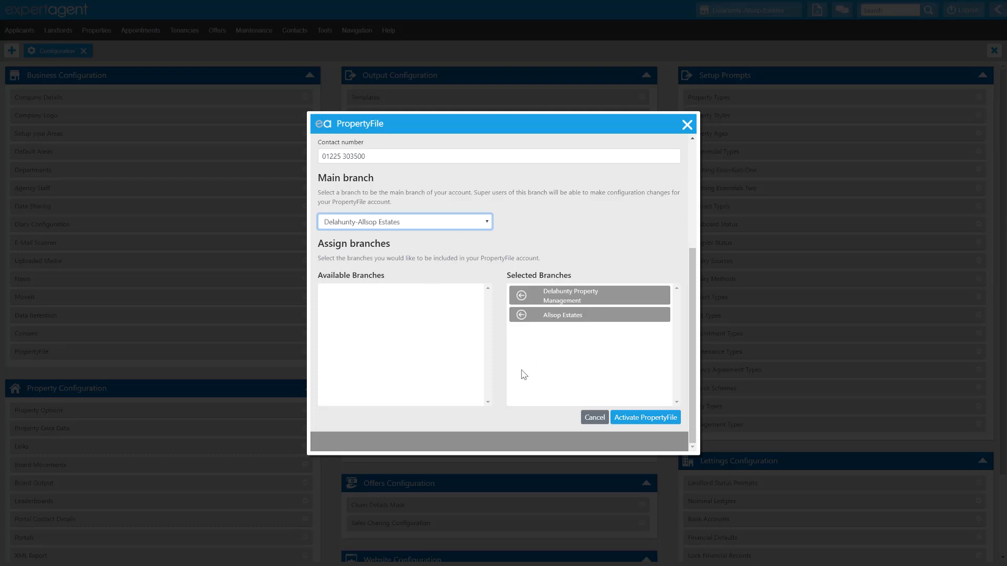
drag(573, 295, 420, 294)
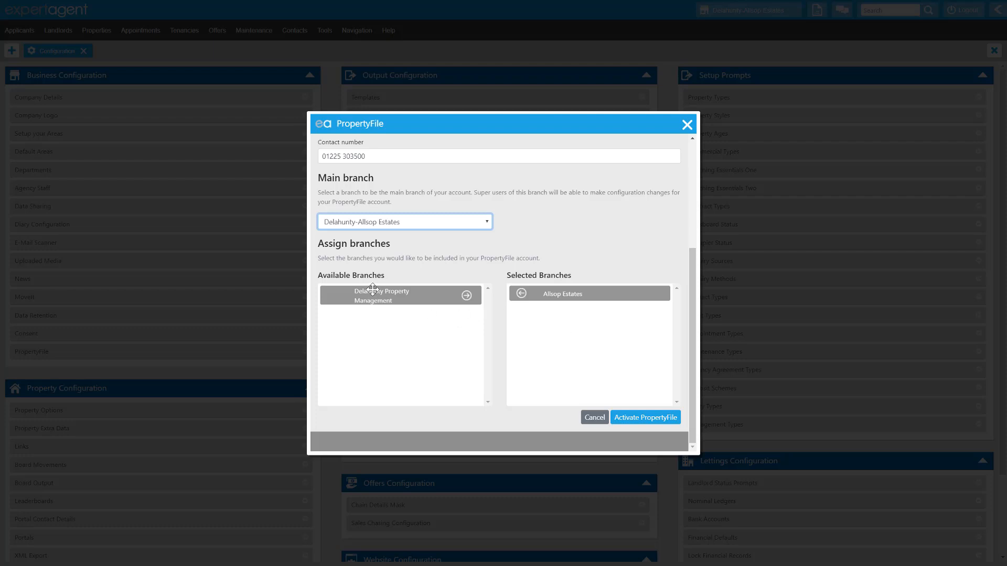
drag(372, 290, 533, 312)
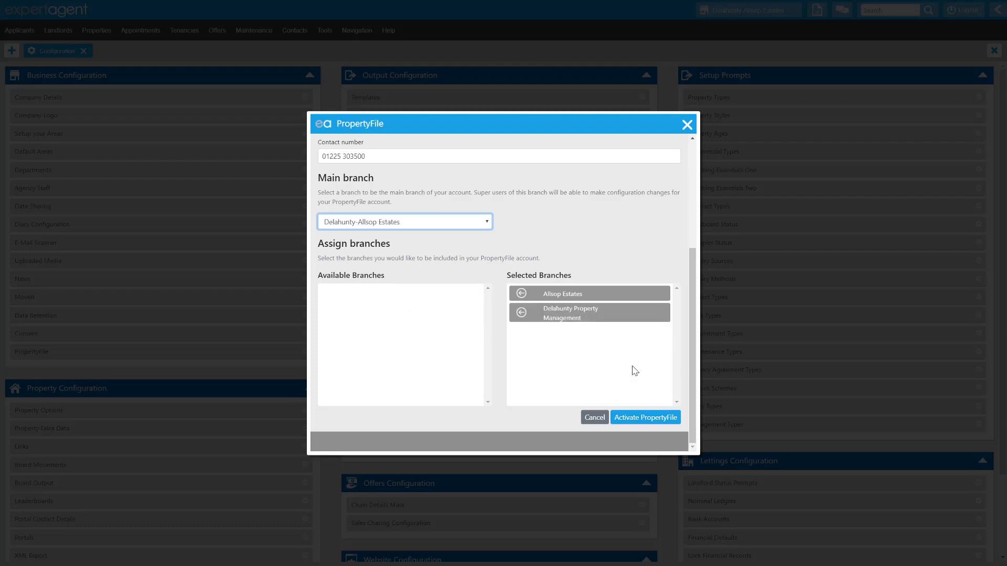
Step: Activate PropertyFile for the selected branches and launch its general configuration
click(640, 421)
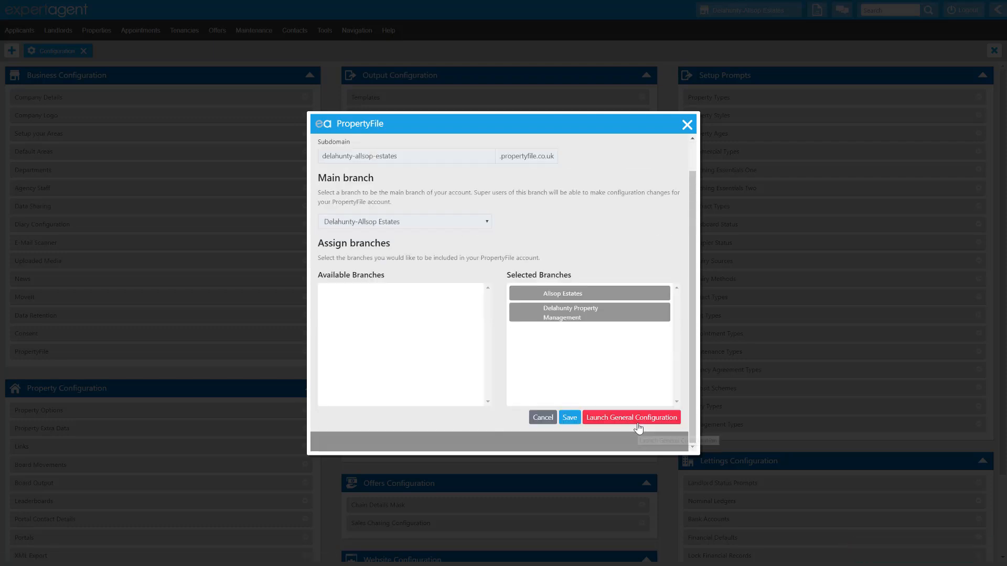
click(638, 426)
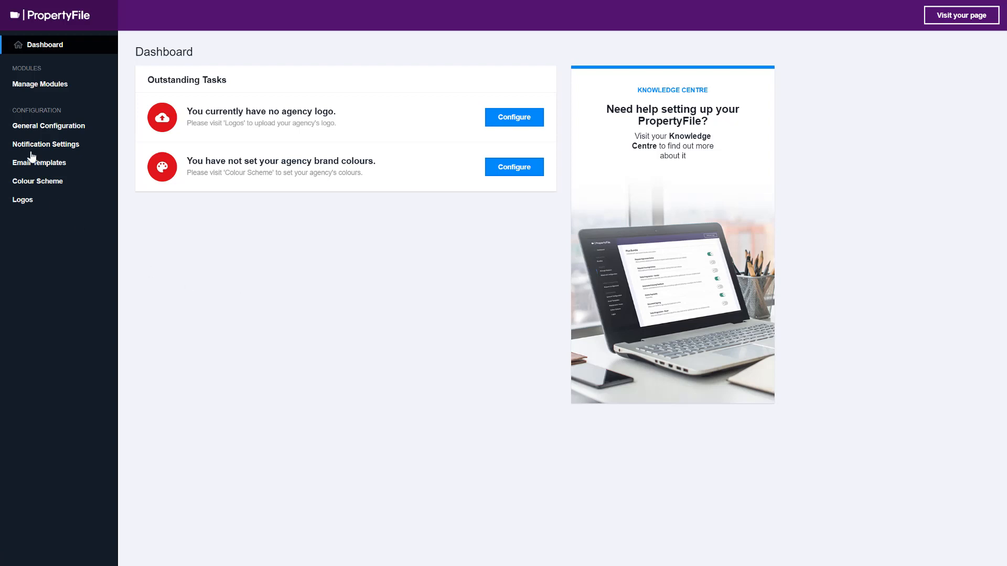
Step: Enable the eSigning module in the PropertyFile bundle, then save and confirm the change
click(37, 86)
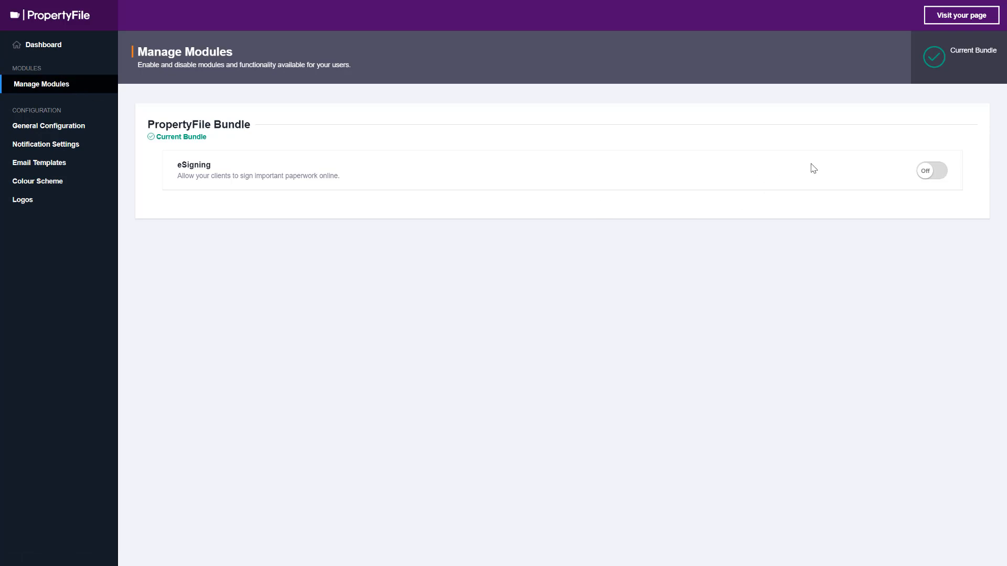
click(937, 177)
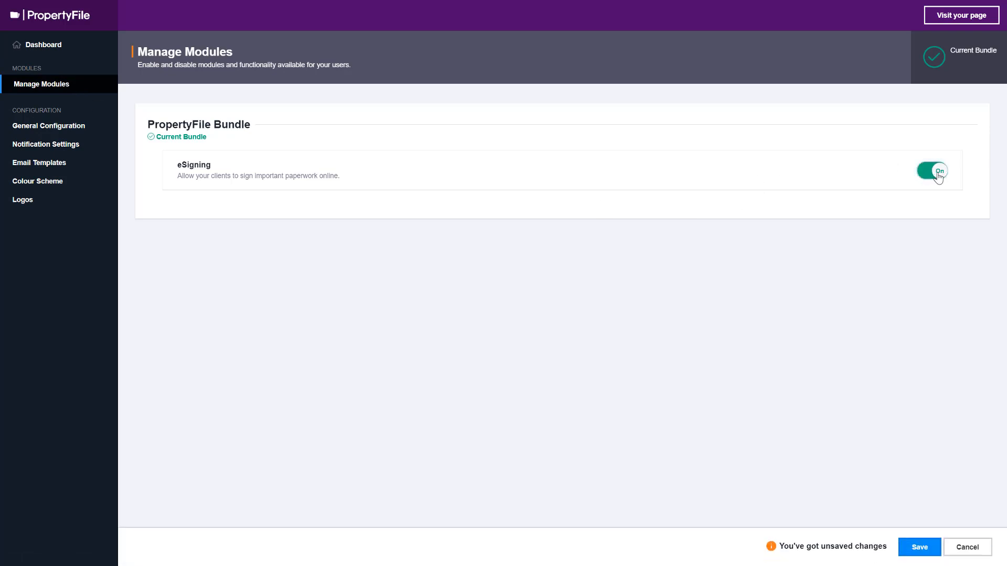
click(915, 551)
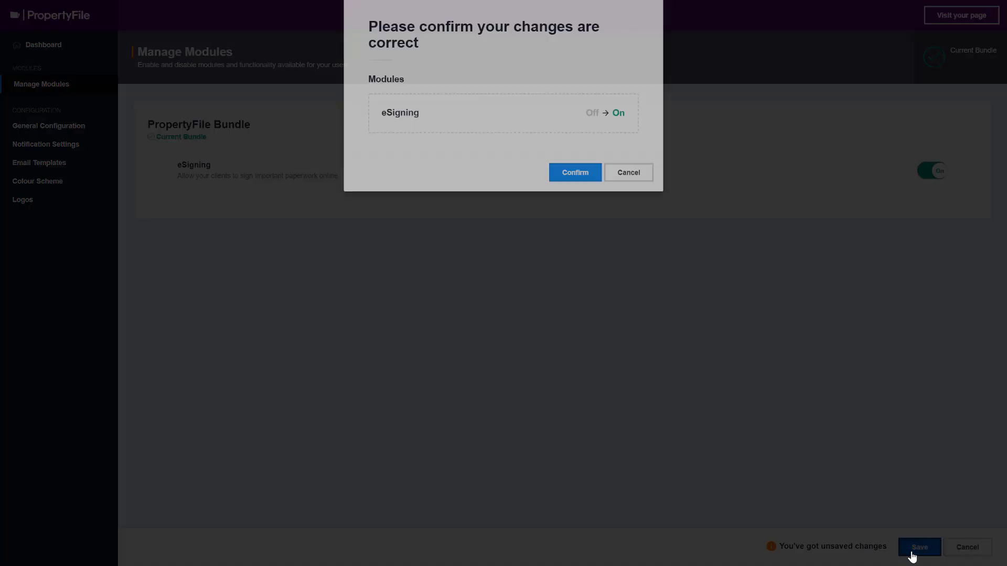
click(580, 201)
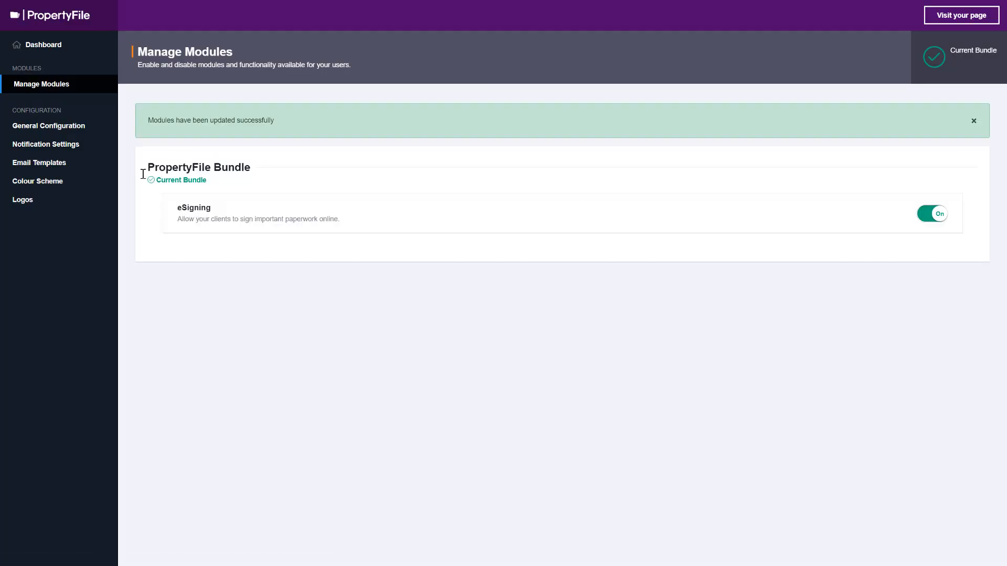
Step: Review the agency name and website address in the general configuration's agent details
click(61, 132)
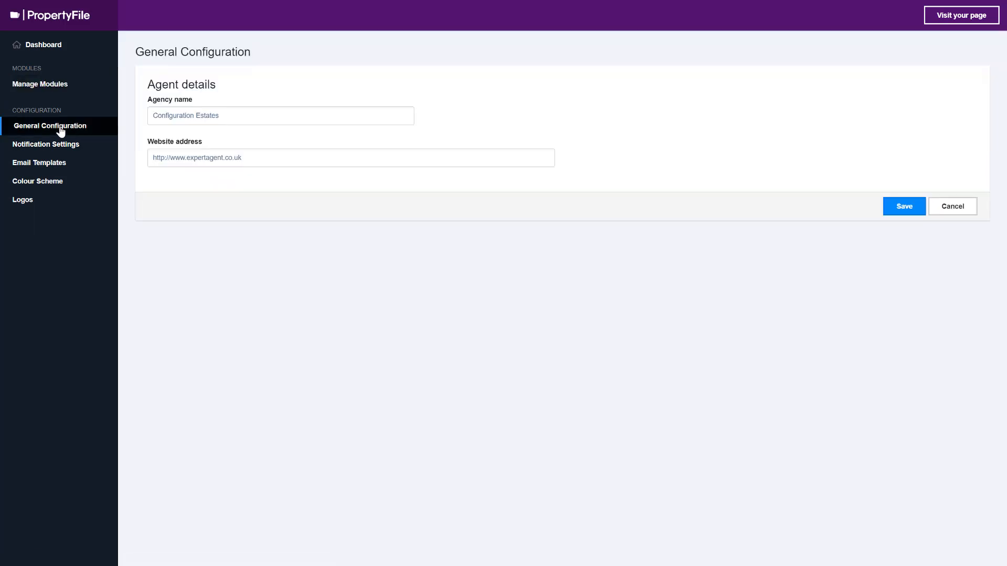
click(299, 111)
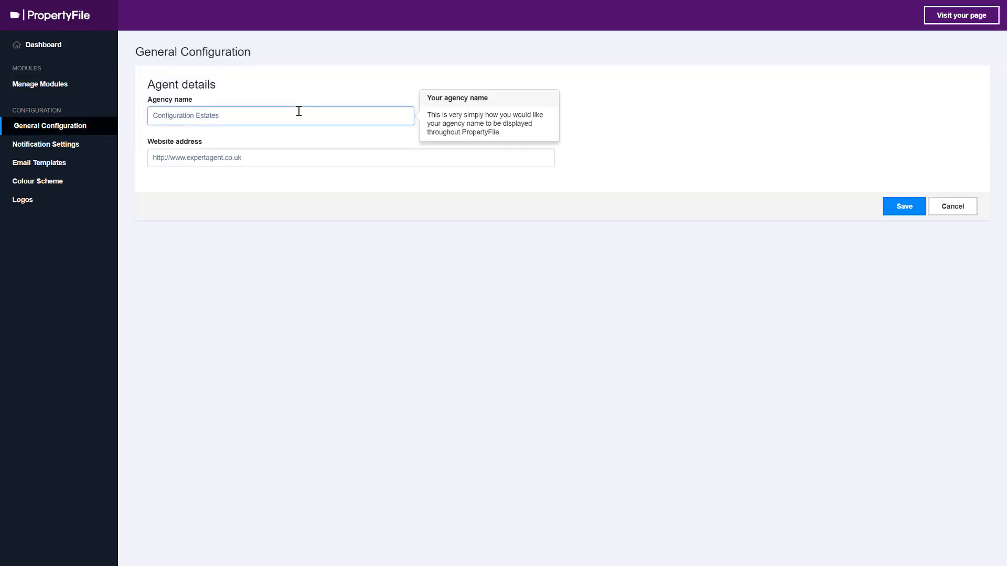
click(319, 158)
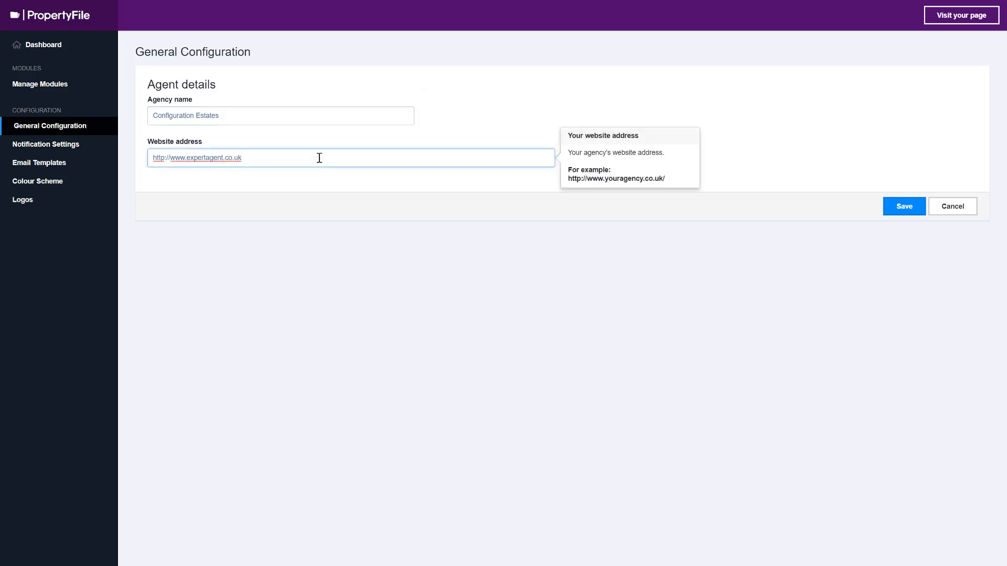
drag(171, 159, 155, 154)
click(266, 159)
click(575, 181)
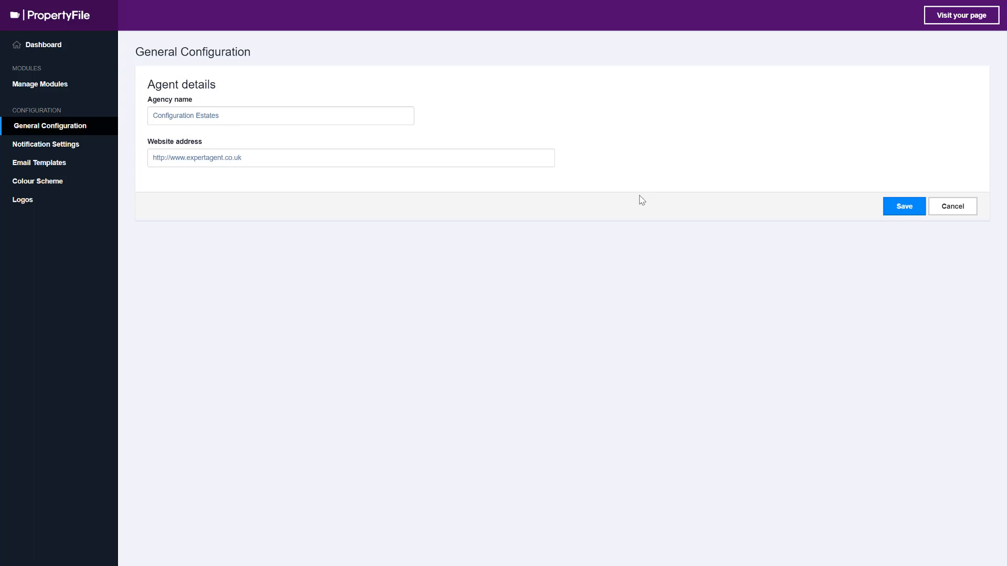
Step: Route eSigning notifications to a custom recipient, enter the recipient's email address, and save and confirm the notification settings
click(32, 146)
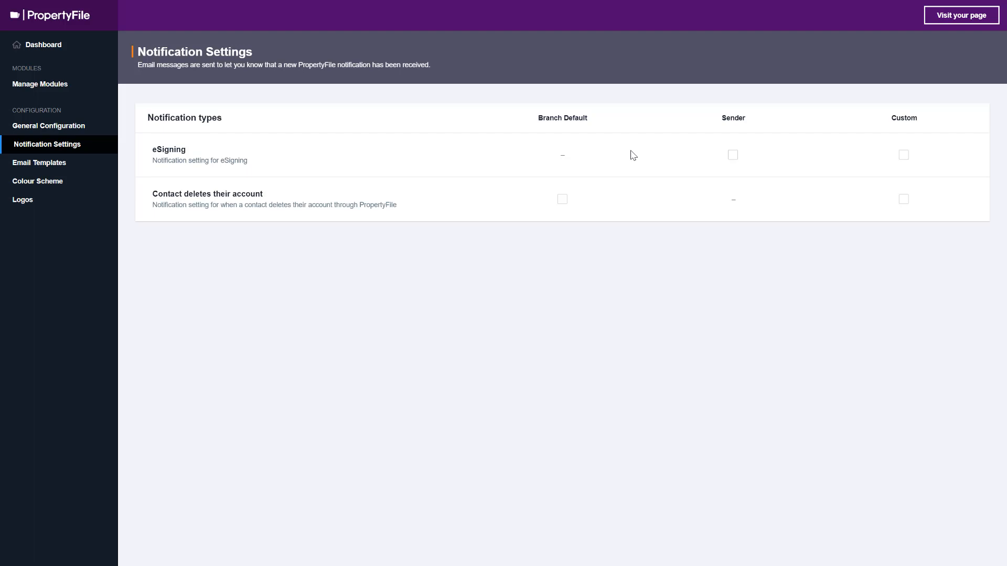
click(733, 155)
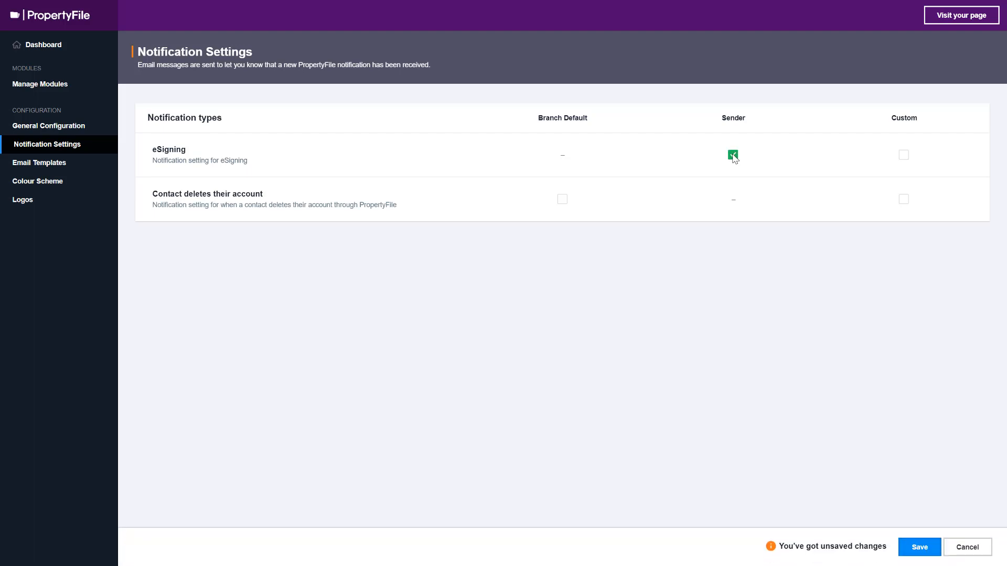
click(734, 156)
click(904, 155)
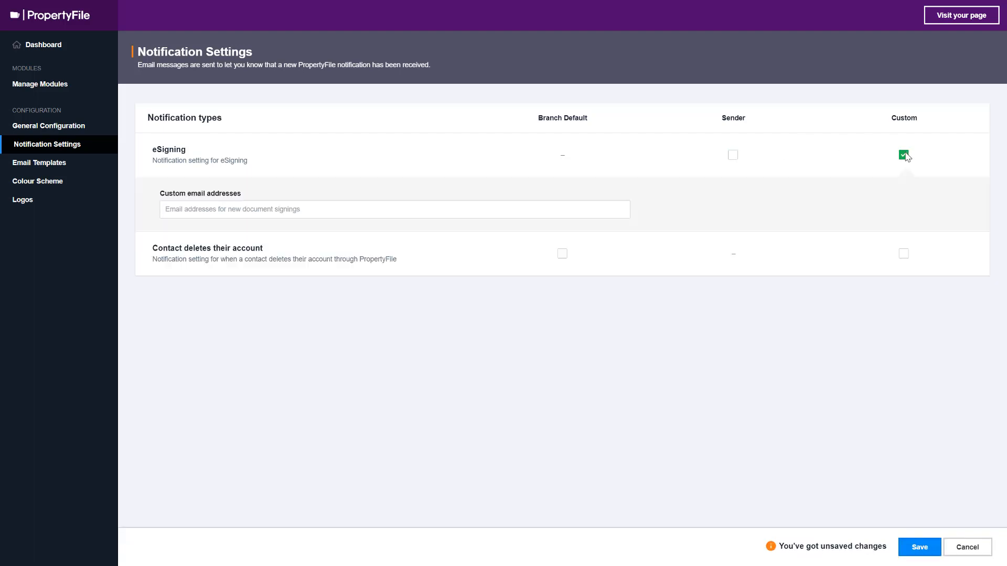
click(432, 210)
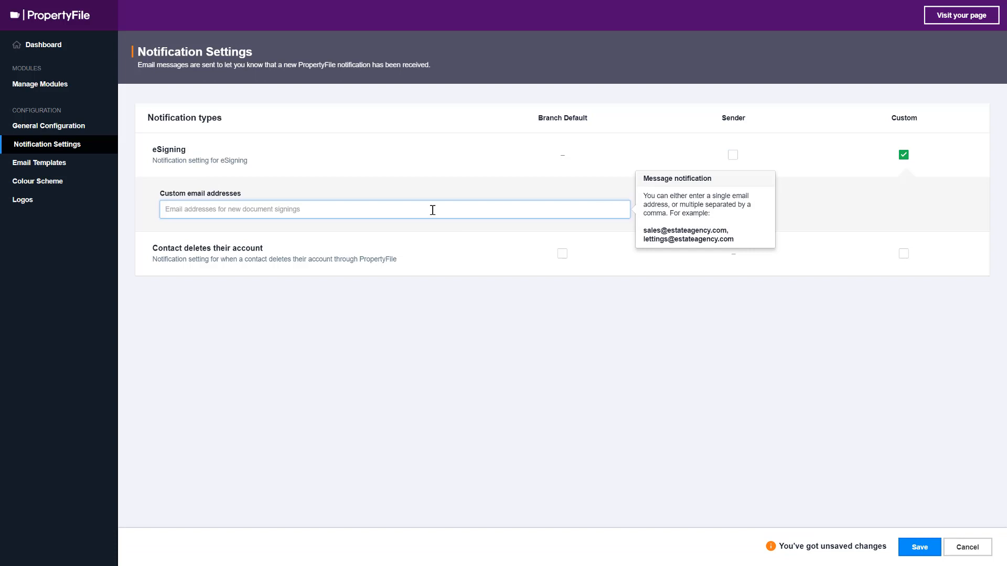
key(ctrl+v)
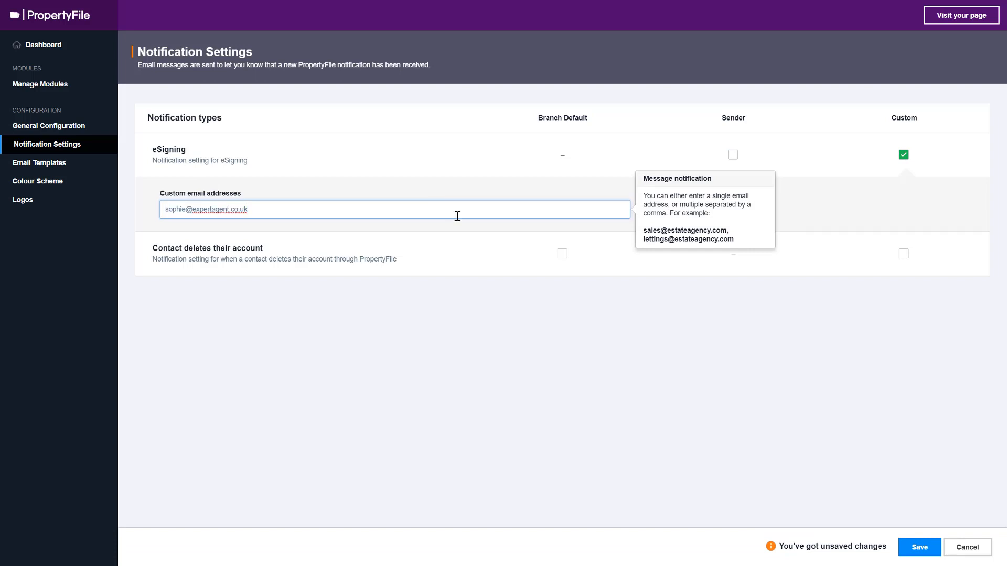
click(516, 228)
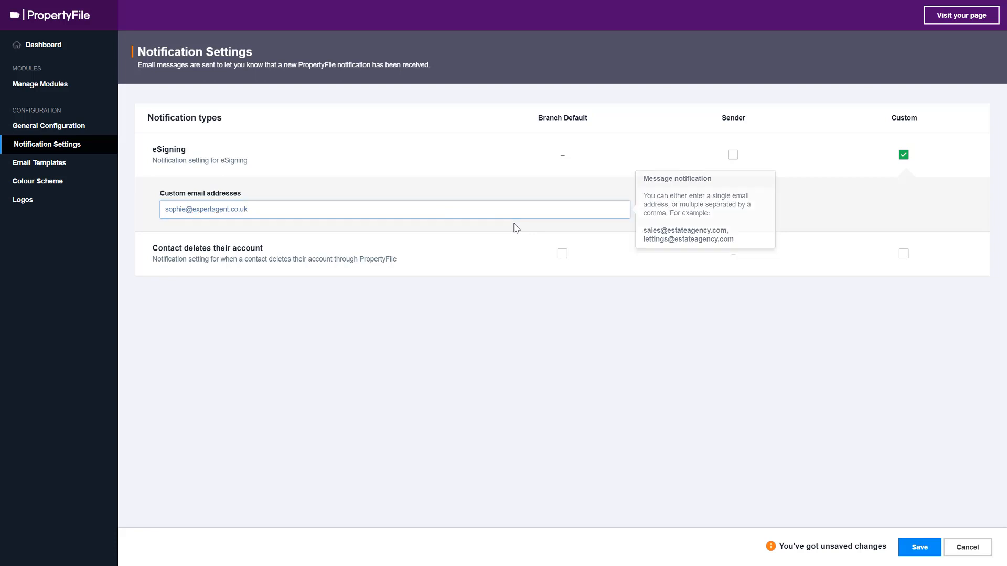
click(902, 550)
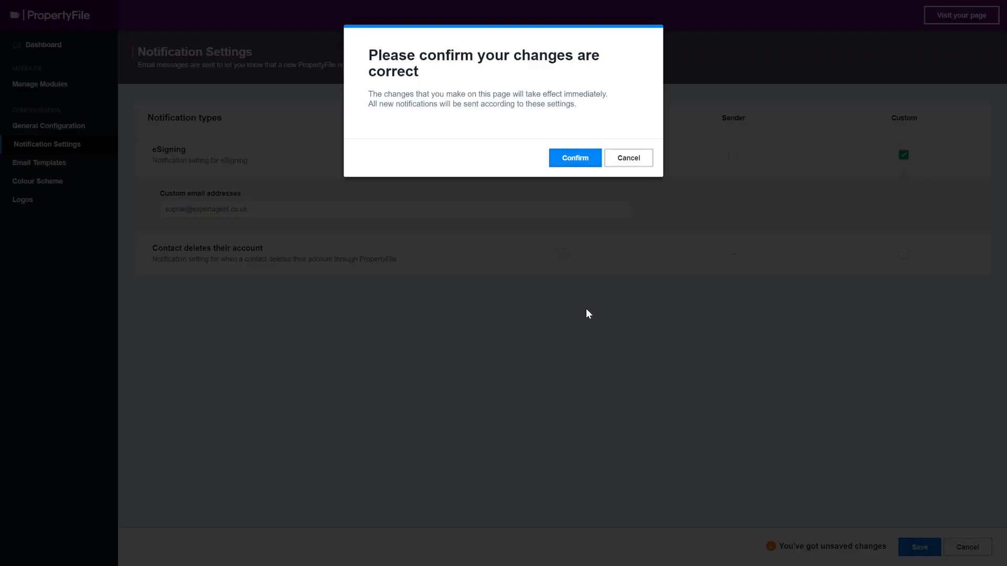
click(572, 156)
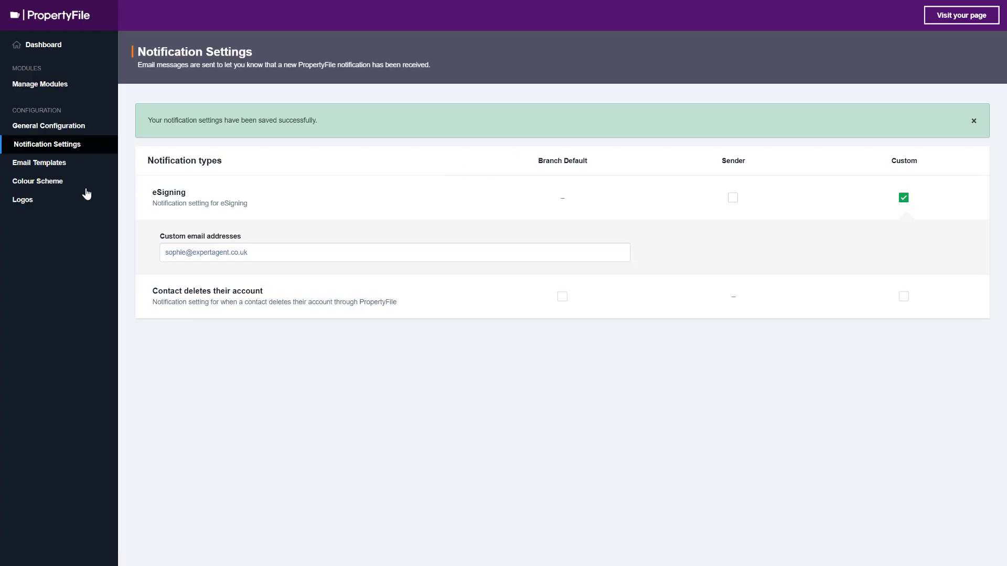
Step: Set the secondary background colour of the colour scheme to #50086E and save the styles
click(54, 192)
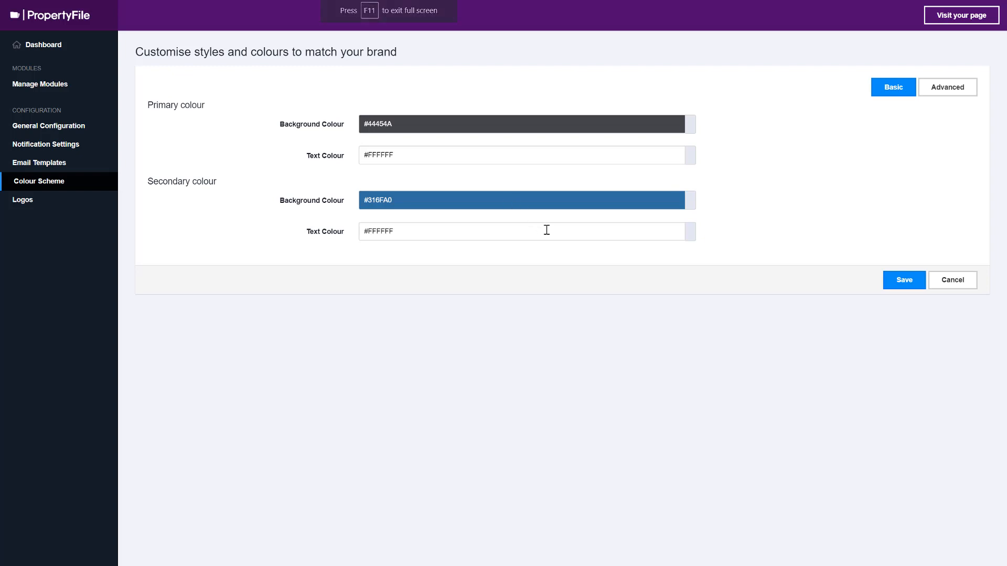
click(439, 197)
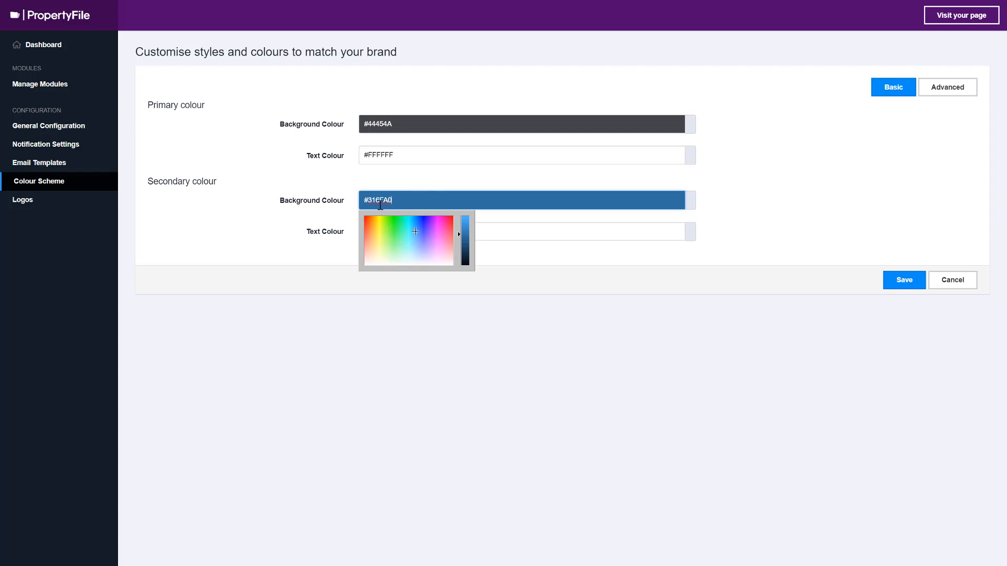
text(50086E)
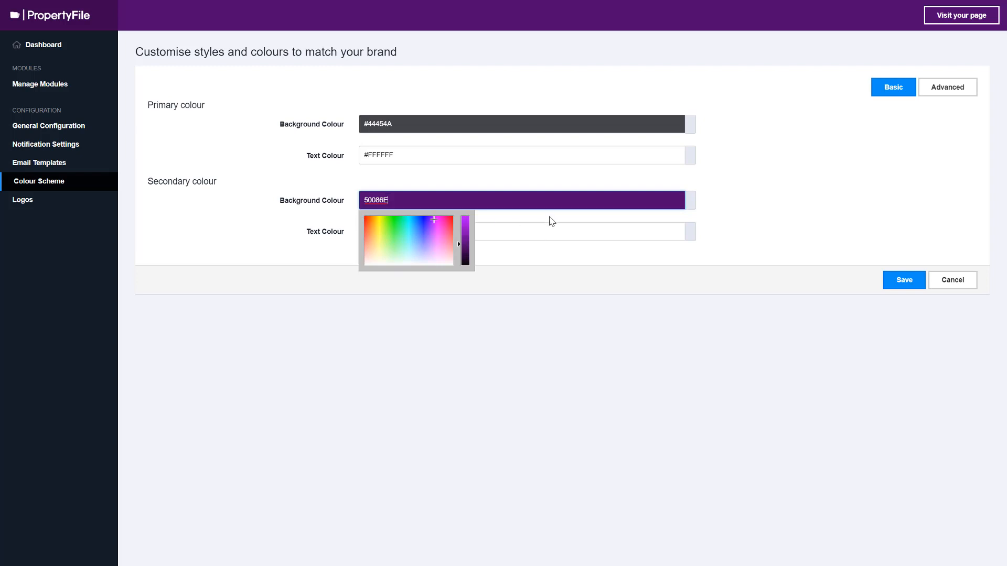
click(550, 216)
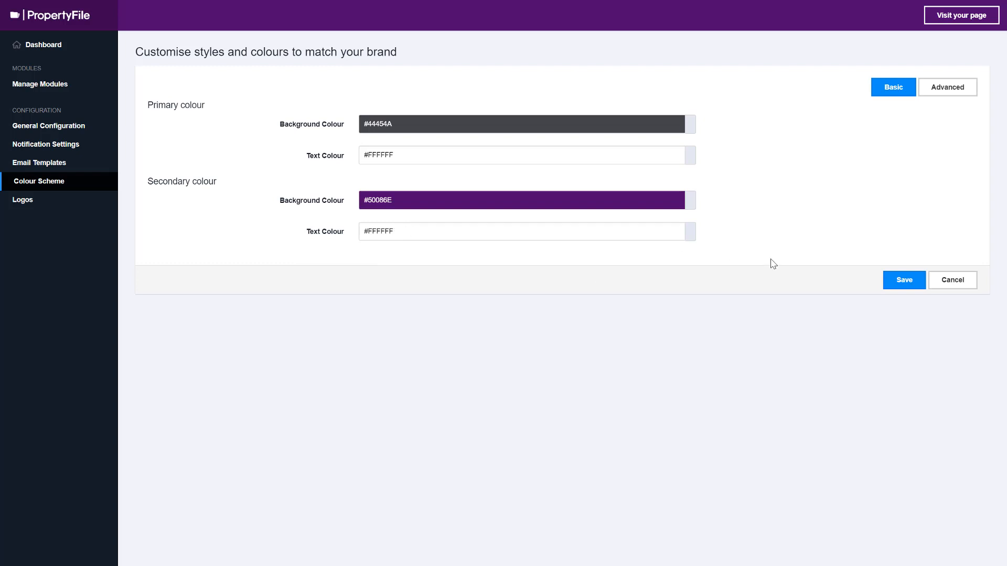
click(898, 283)
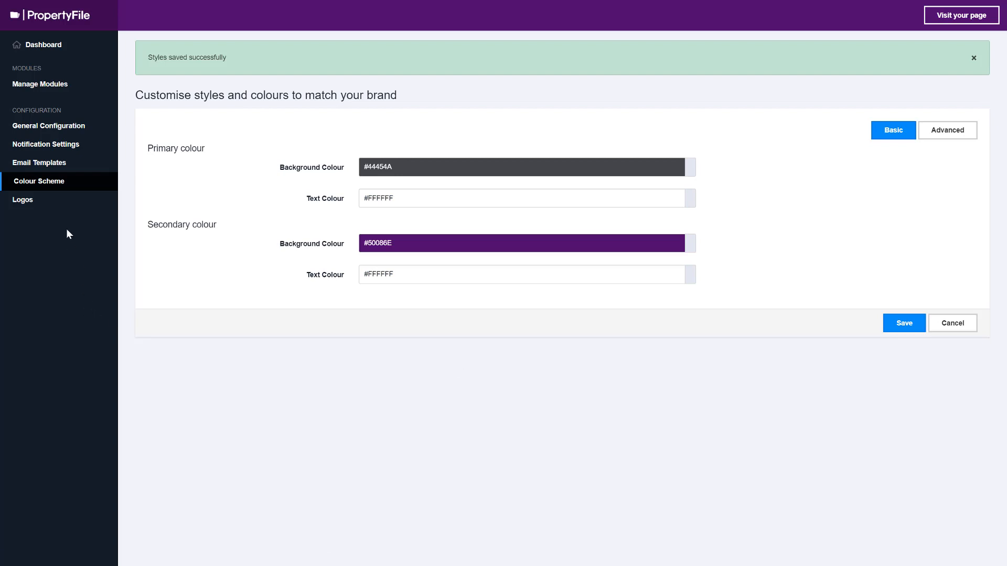
Step: Find the file Your Agency Logo.png by searching the Desktop for "logo", upload it as the site's main logo and save
click(27, 201)
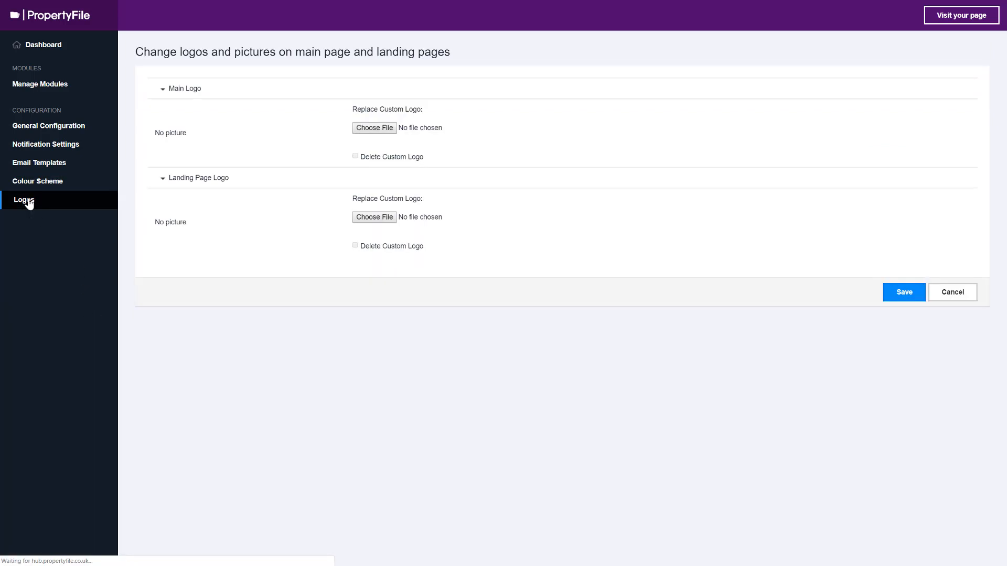
click(374, 130)
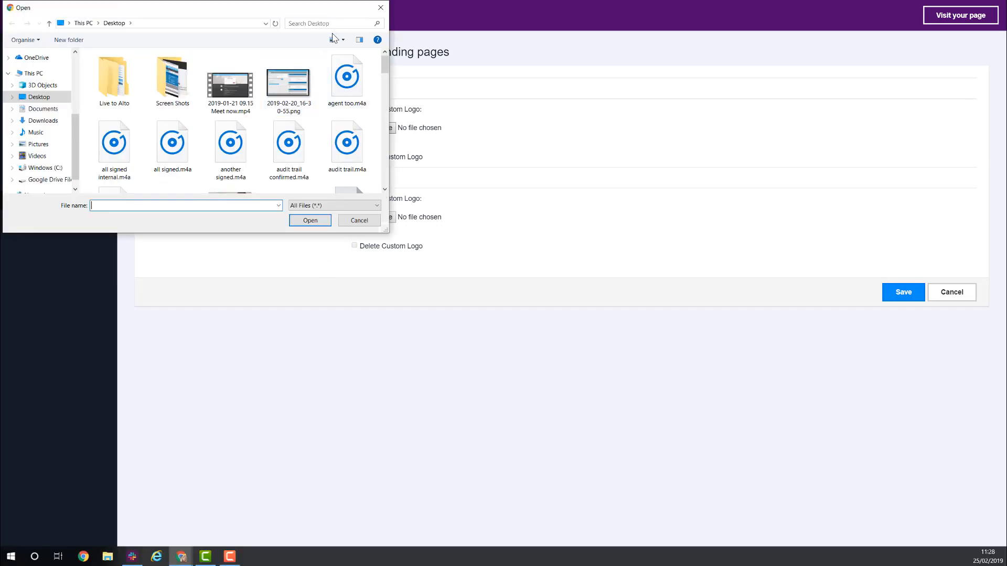
click(333, 23)
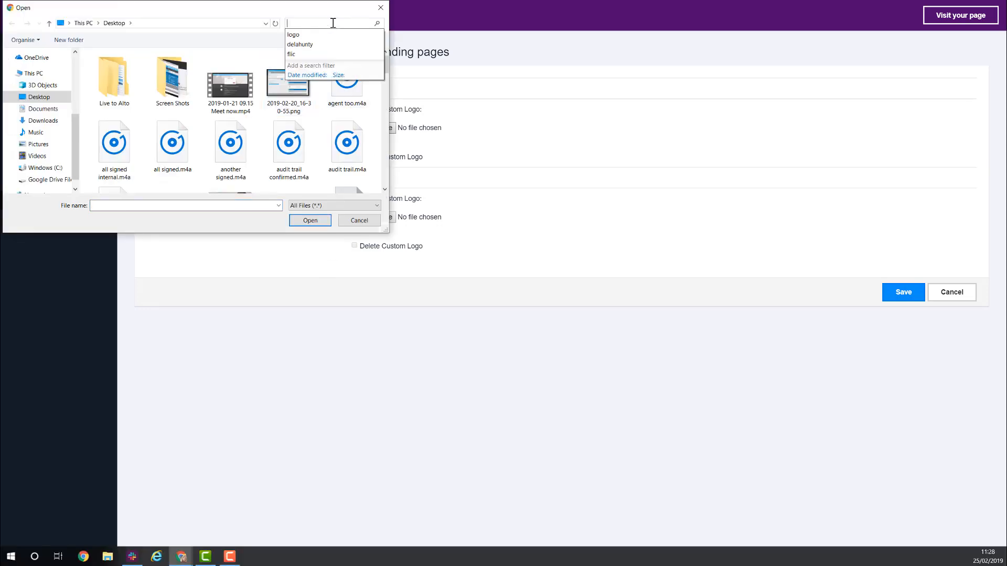
text(logo)
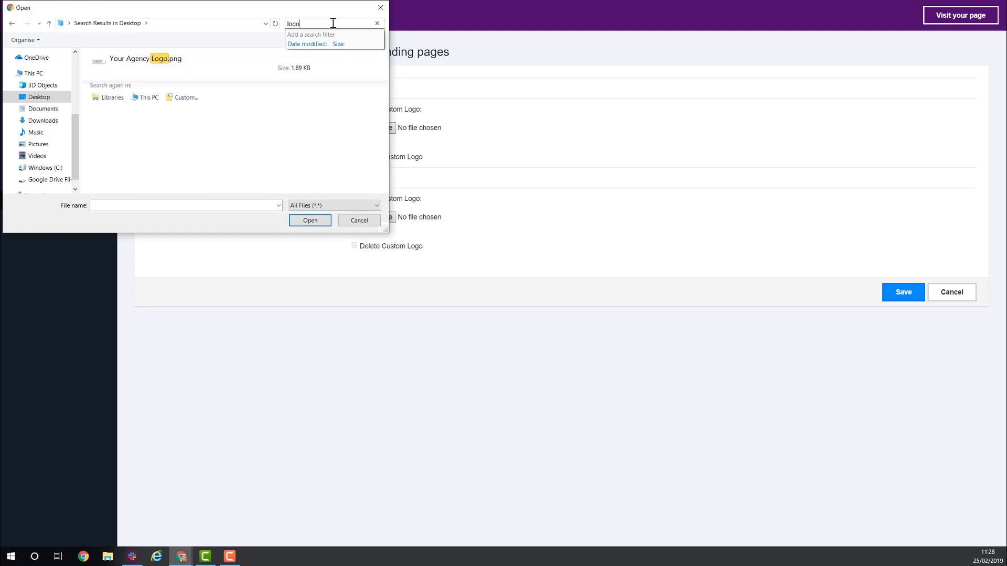
click(192, 63)
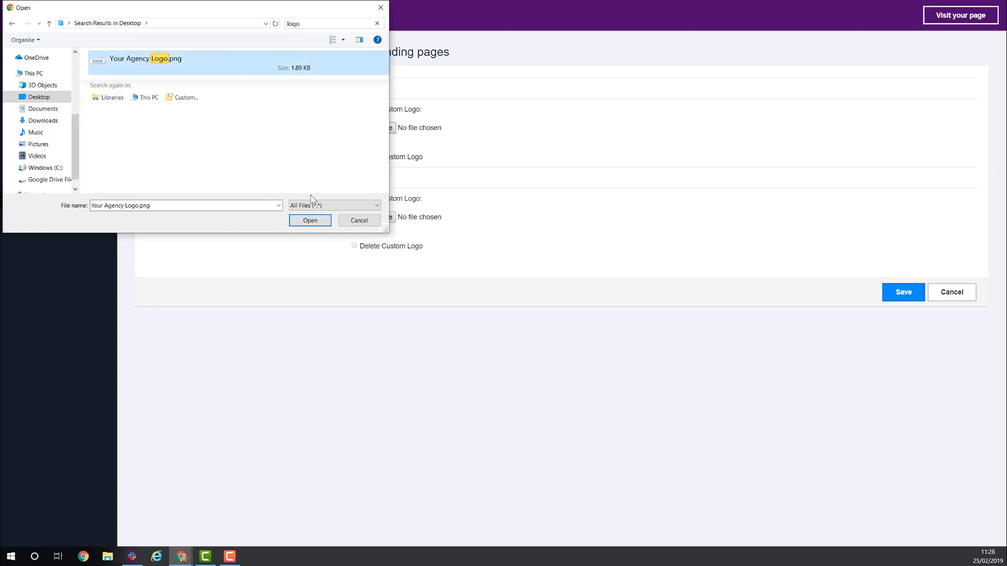
click(310, 221)
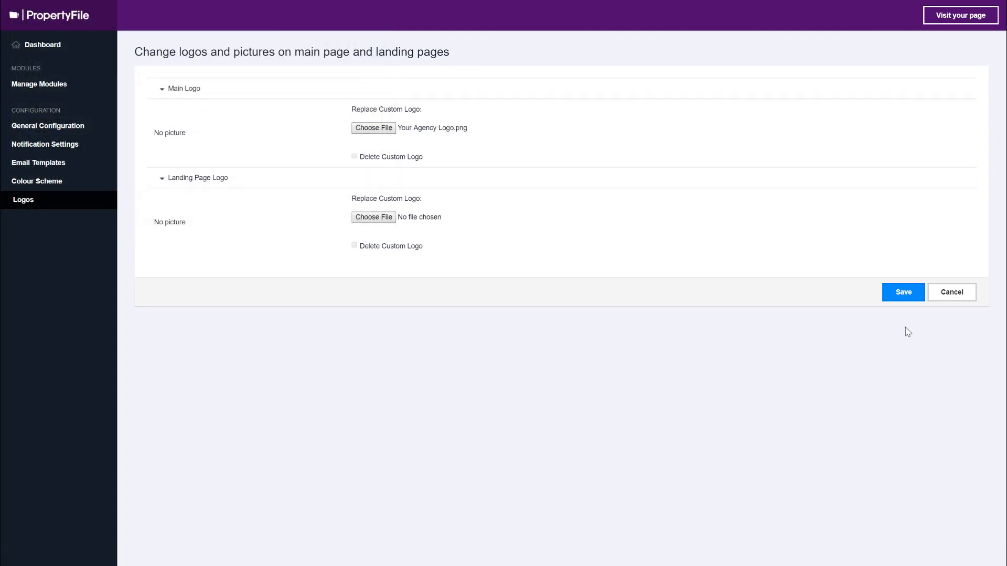
click(907, 294)
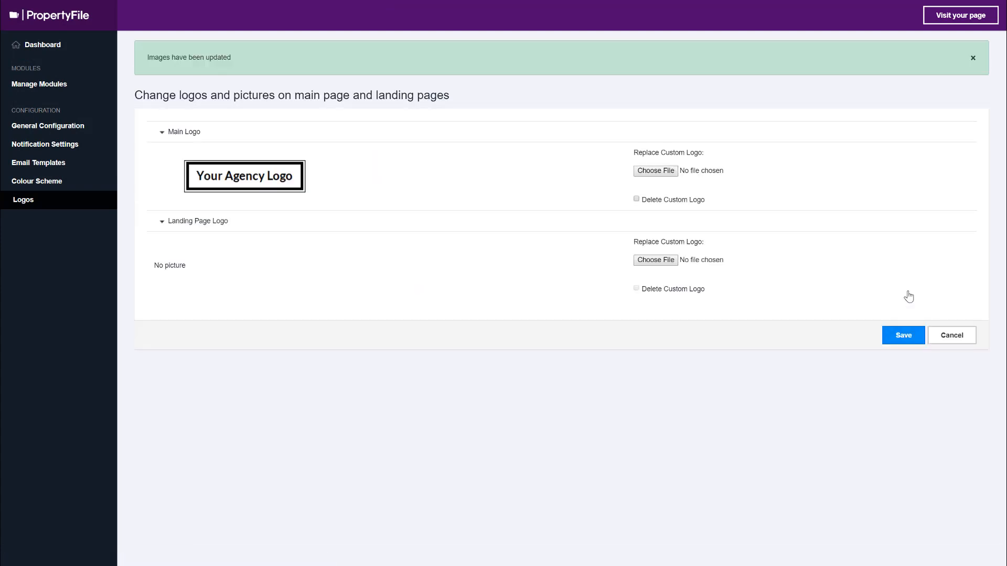